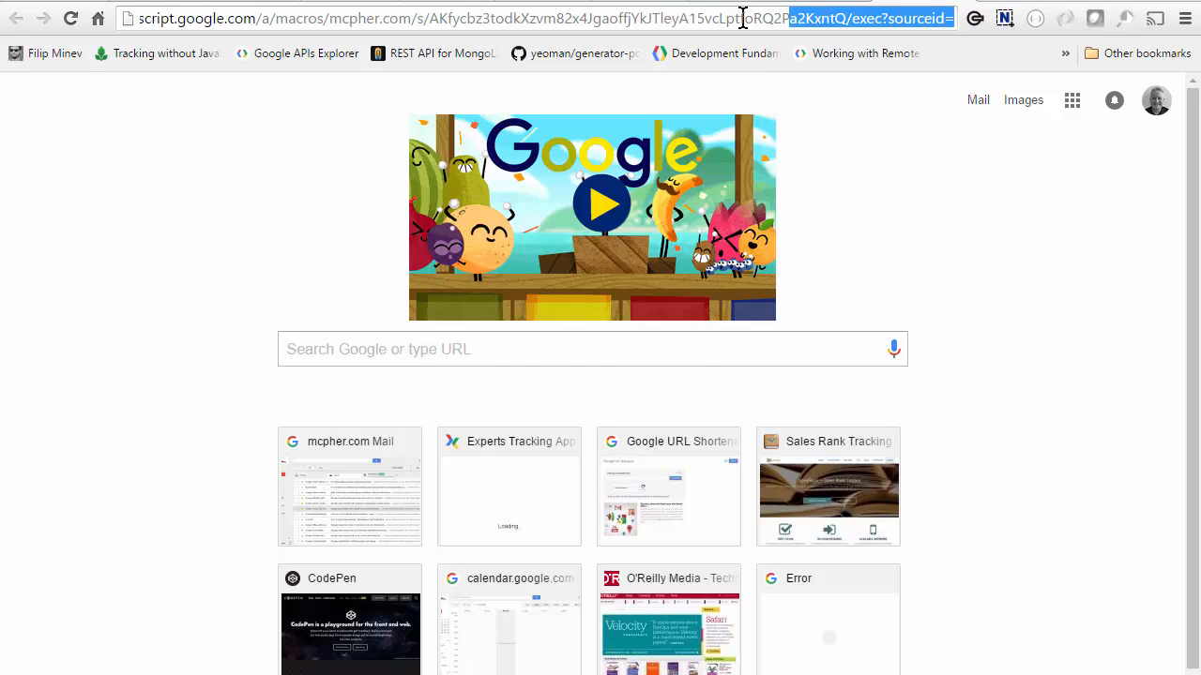
Load the copy web app with BrucesTestFolder's ID as sourceid and target=brucesstuff.
{"action": "key", "text": "ctrl+shift+Tab"}
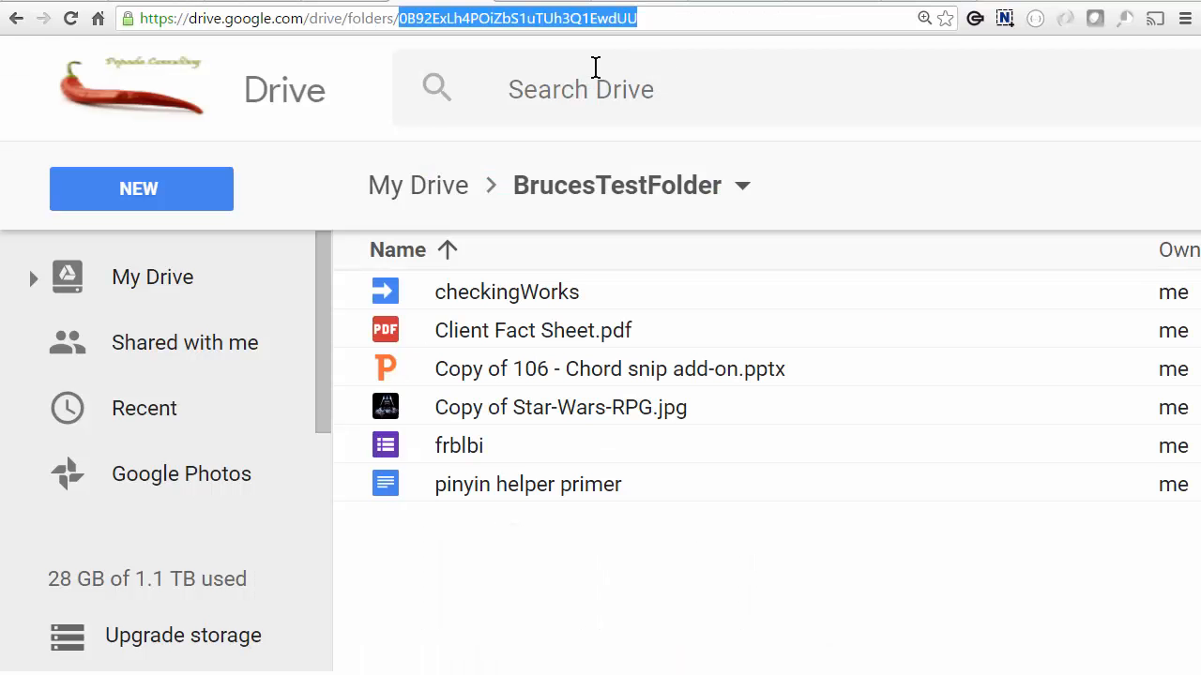
{"action": "key", "text": "ctrl+c"}
{"action": "key", "text": "ctrl+Tab"}
{"action": "key", "text": "ctrl+v"}
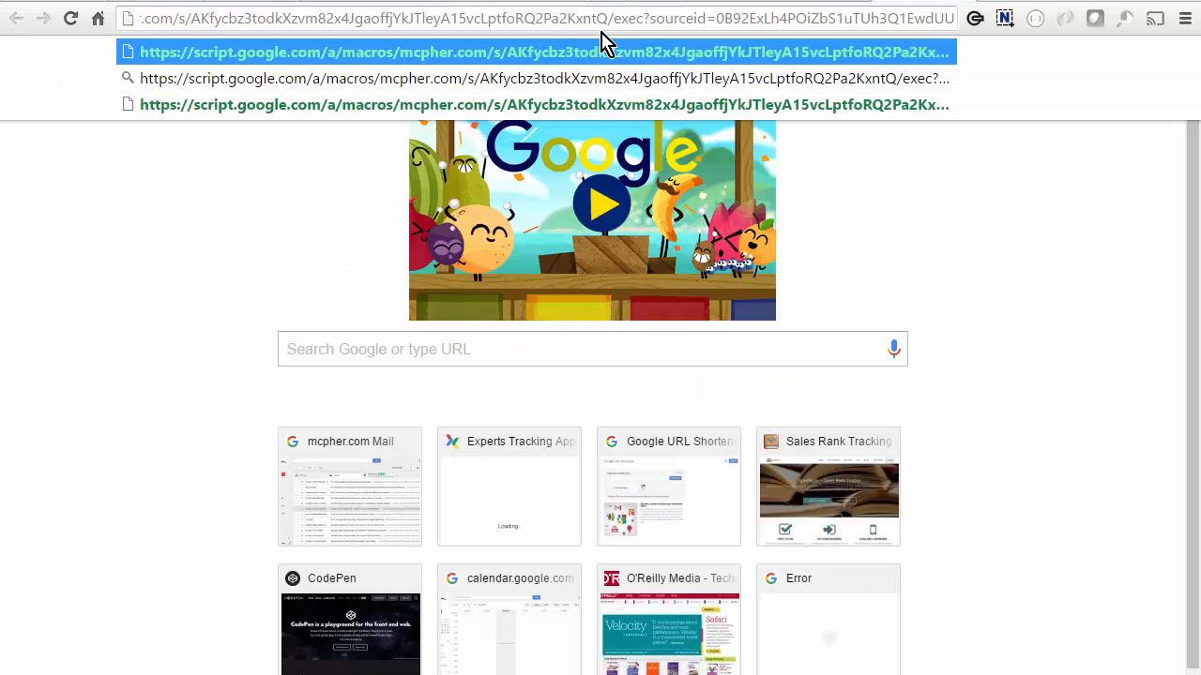
{"action": "double_click", "coordinate": [778, 17]}
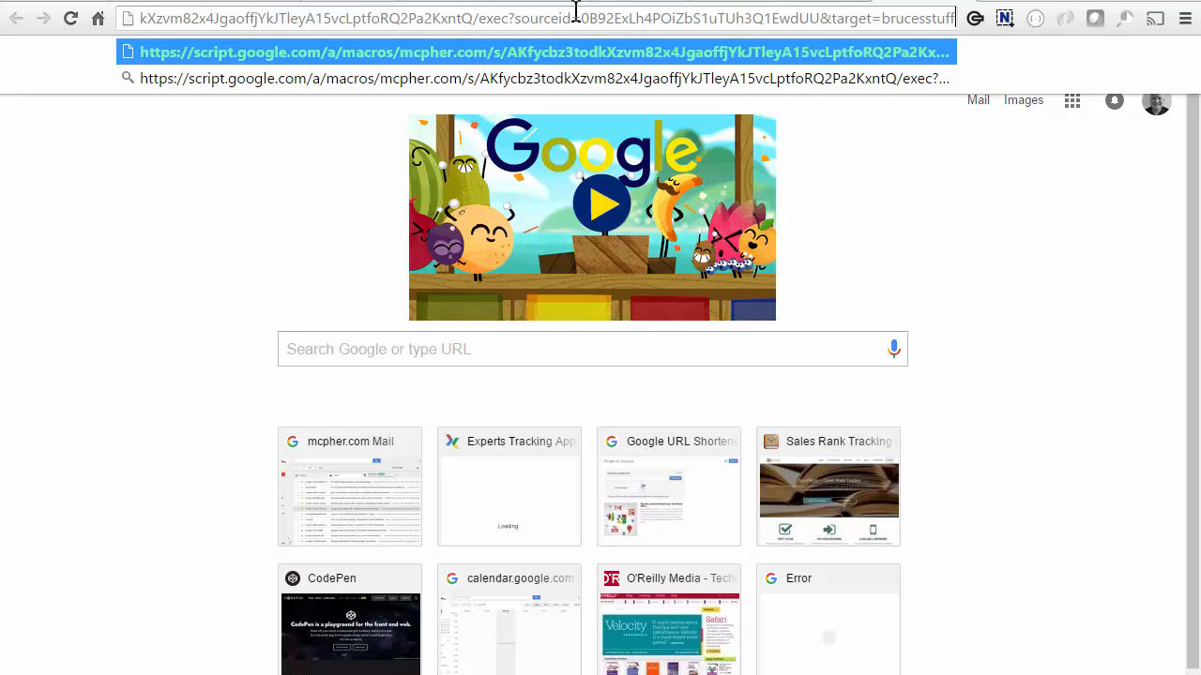
{"action": "left_click", "coordinate": [456, 18]}
{"action": "key", "text": "Return"}
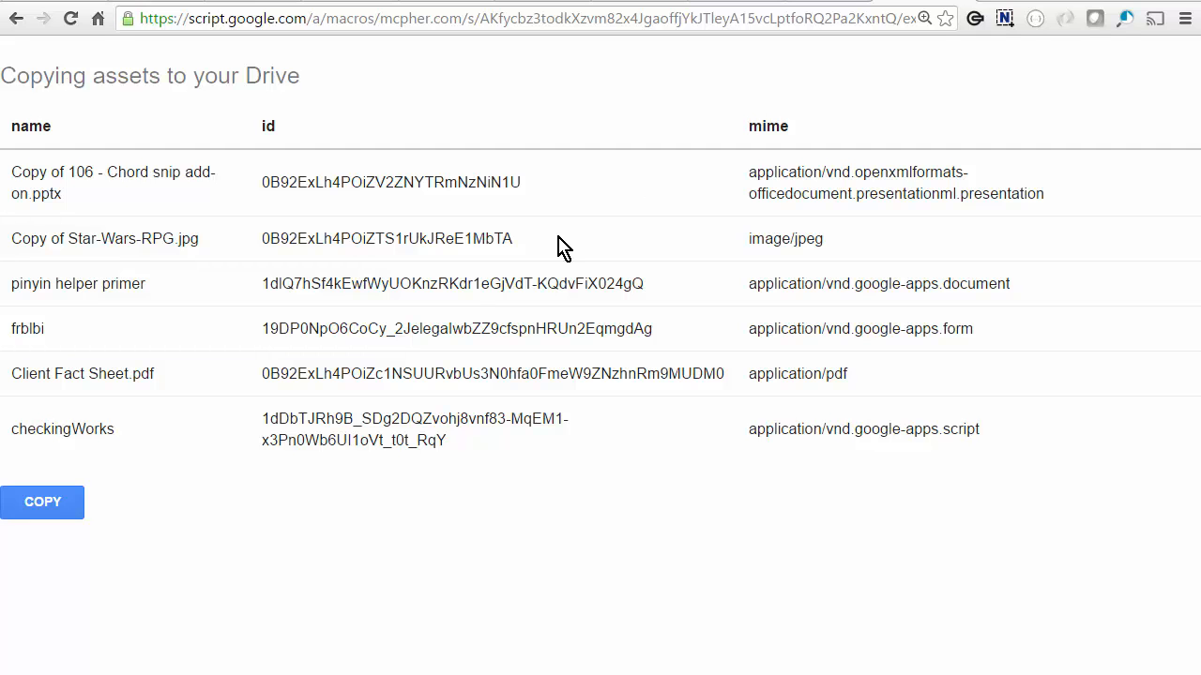
Copy the six listed files into brucesstuff and view them in the Drive tab.
{"action": "left_click", "coordinate": [57, 506]}
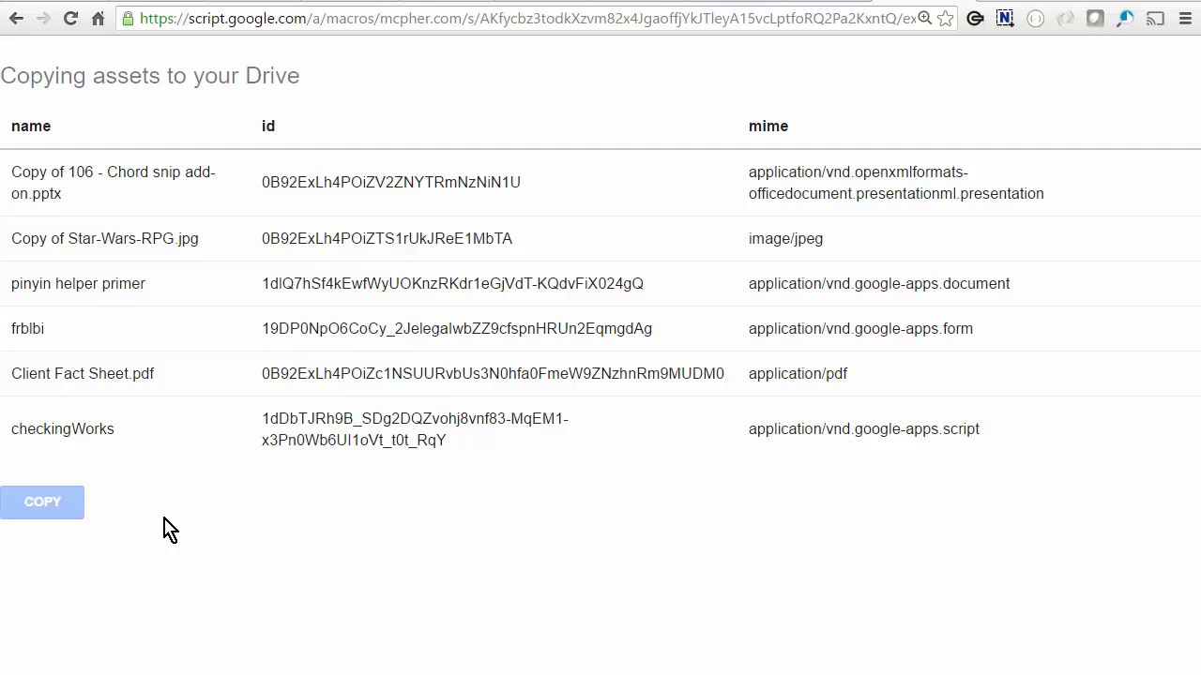
{"action": "left_click", "coordinate": [536, 2]}
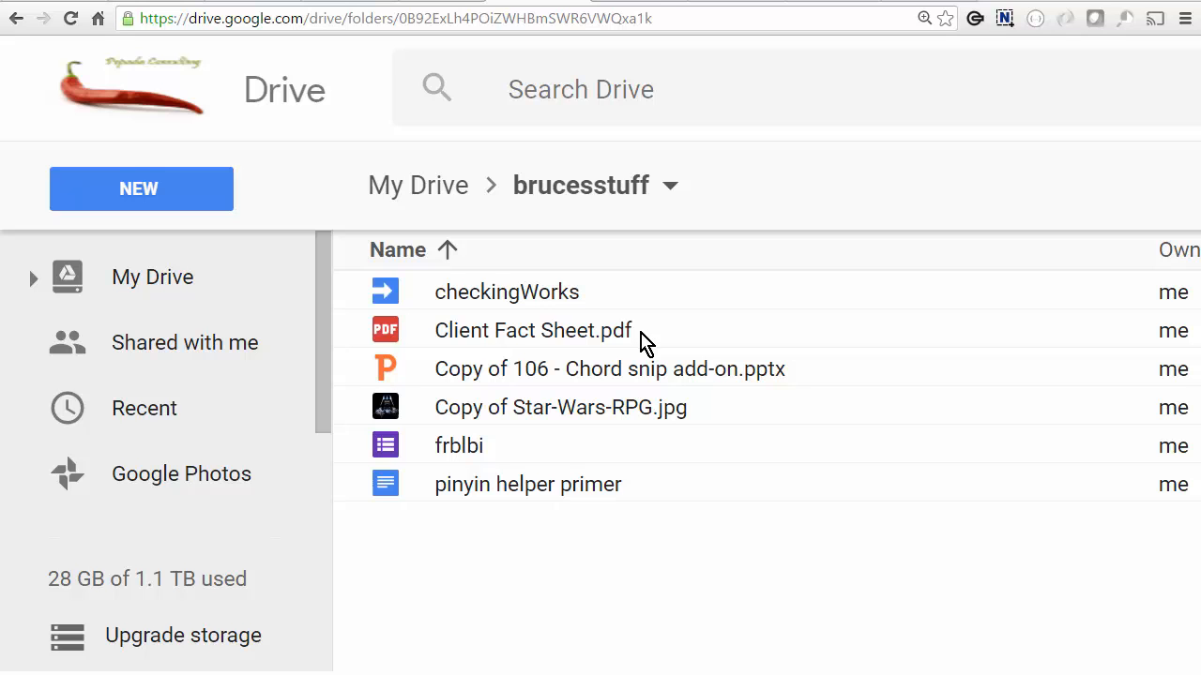
Make BrucesTestFolder viewable by anyone with the link.
{"action": "key", "text": "ctrl+shift+Tab"}
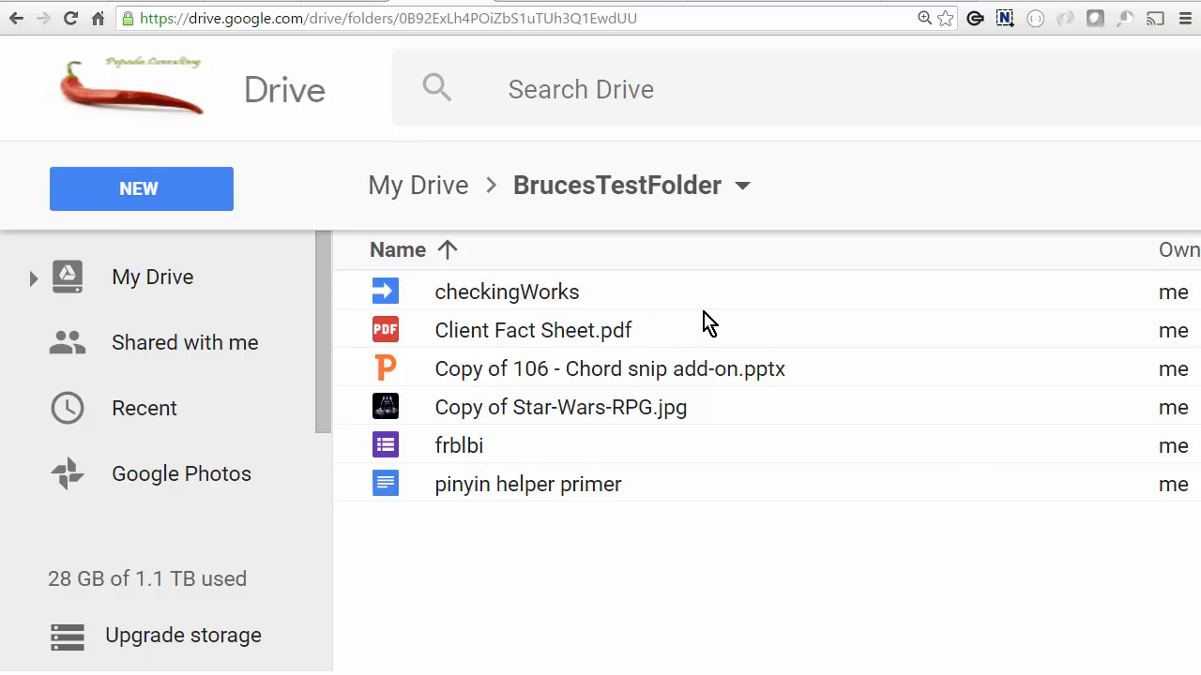
{"action": "key", "text": "ctrl+shift+Tab"}
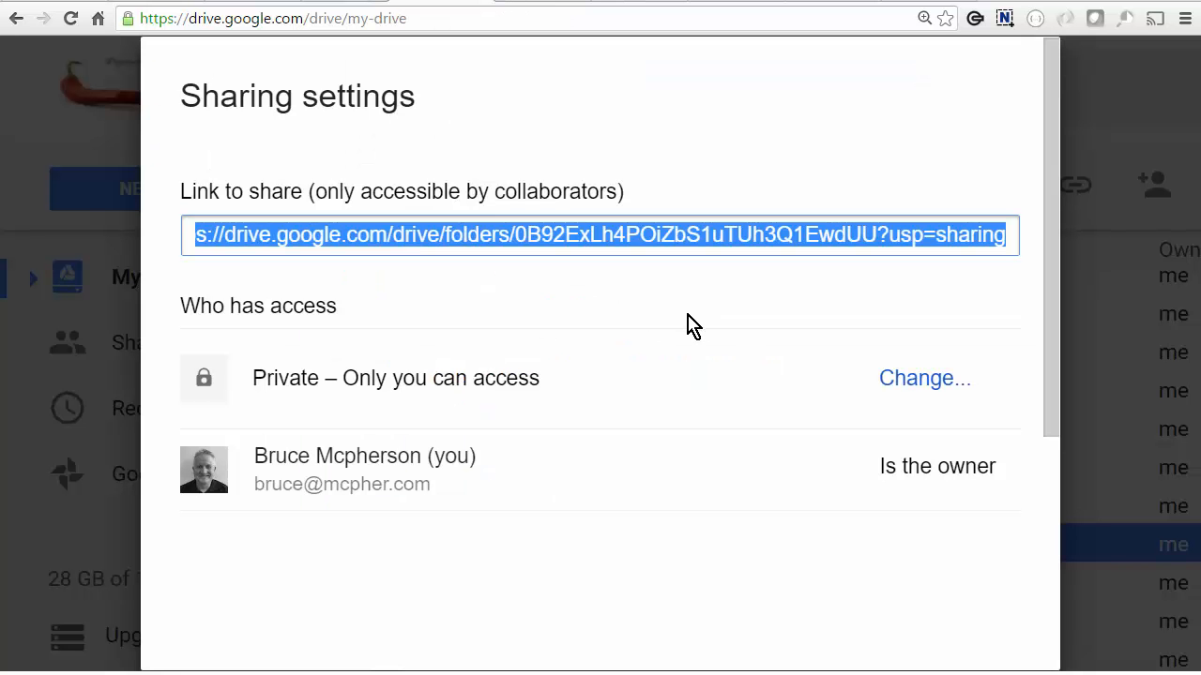
{"action": "left_click", "coordinate": [918, 380]}
{"action": "left_click", "coordinate": [243, 300]}
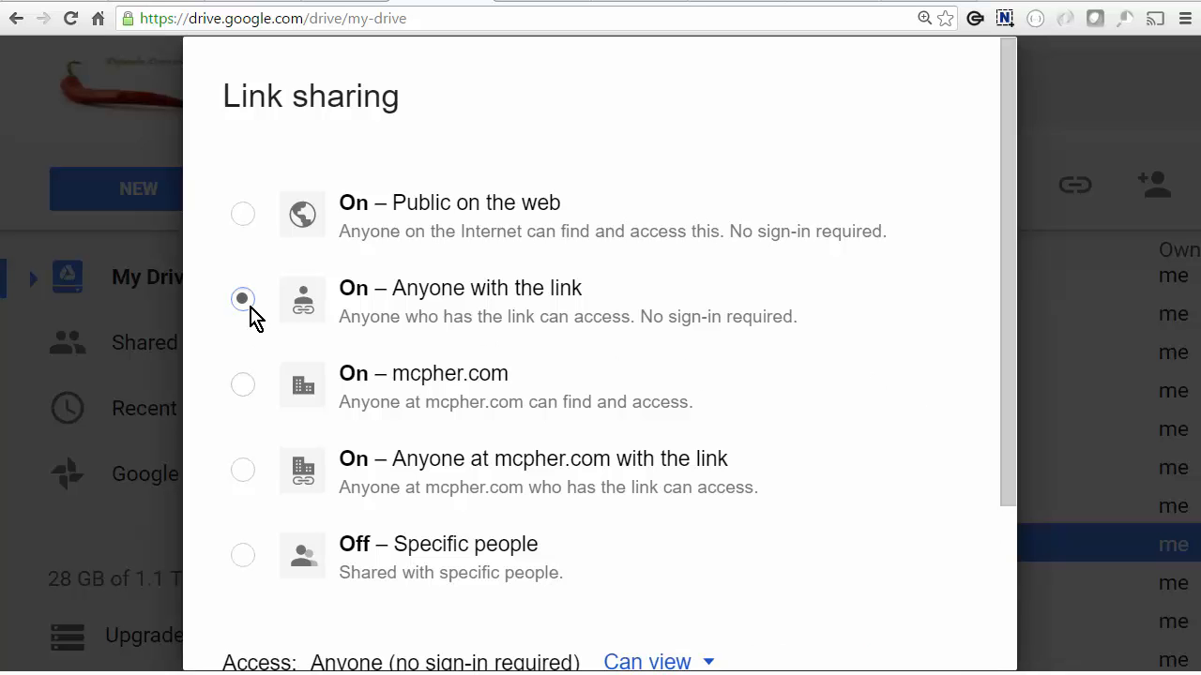
{"action": "scroll", "coordinate": [613, 358], "scroll_direction": "down", "scroll_amount": 3}
{"action": "left_click", "coordinate": [274, 582]}
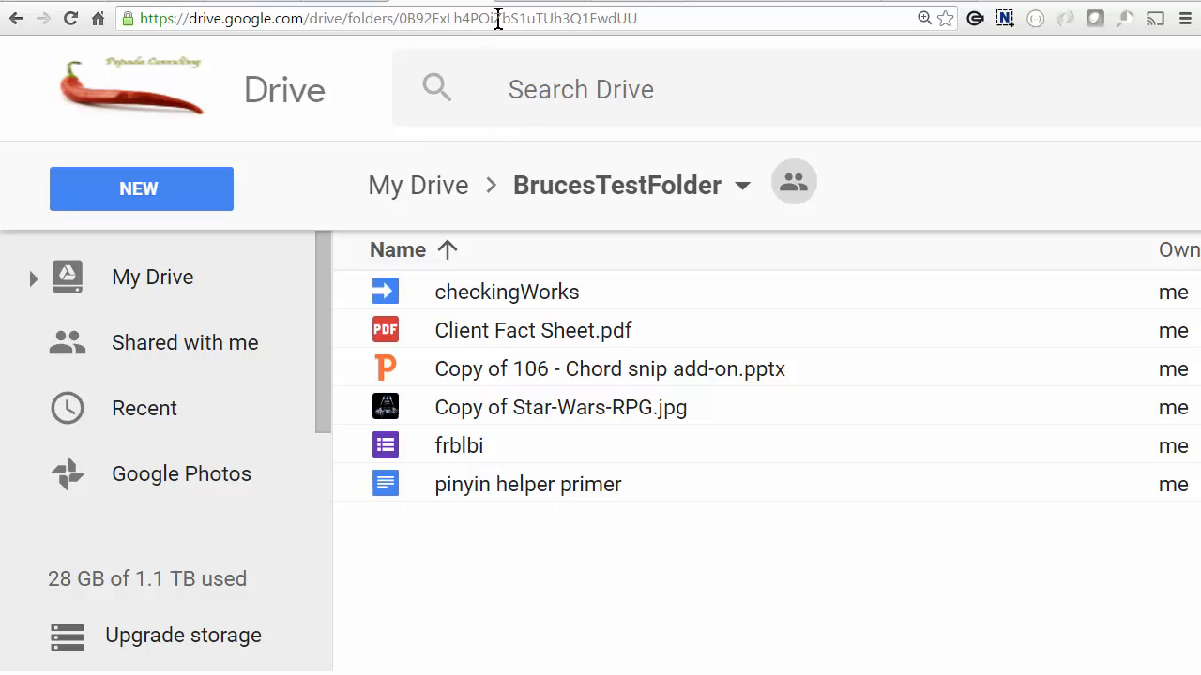
Copy the folder ID from the address and paste it into a new tab.
{"action": "double_click", "coordinate": [498, 19]}
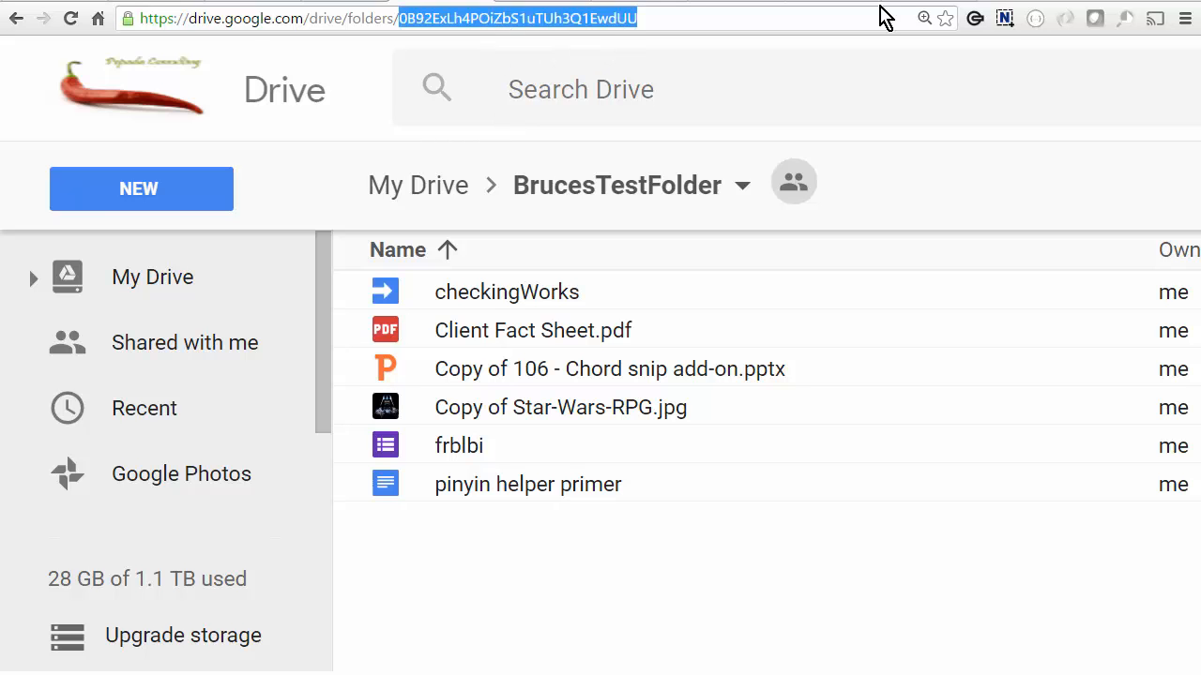
{"action": "key", "text": "ctrl+t"}
{"action": "key", "text": "ctrl+v"}
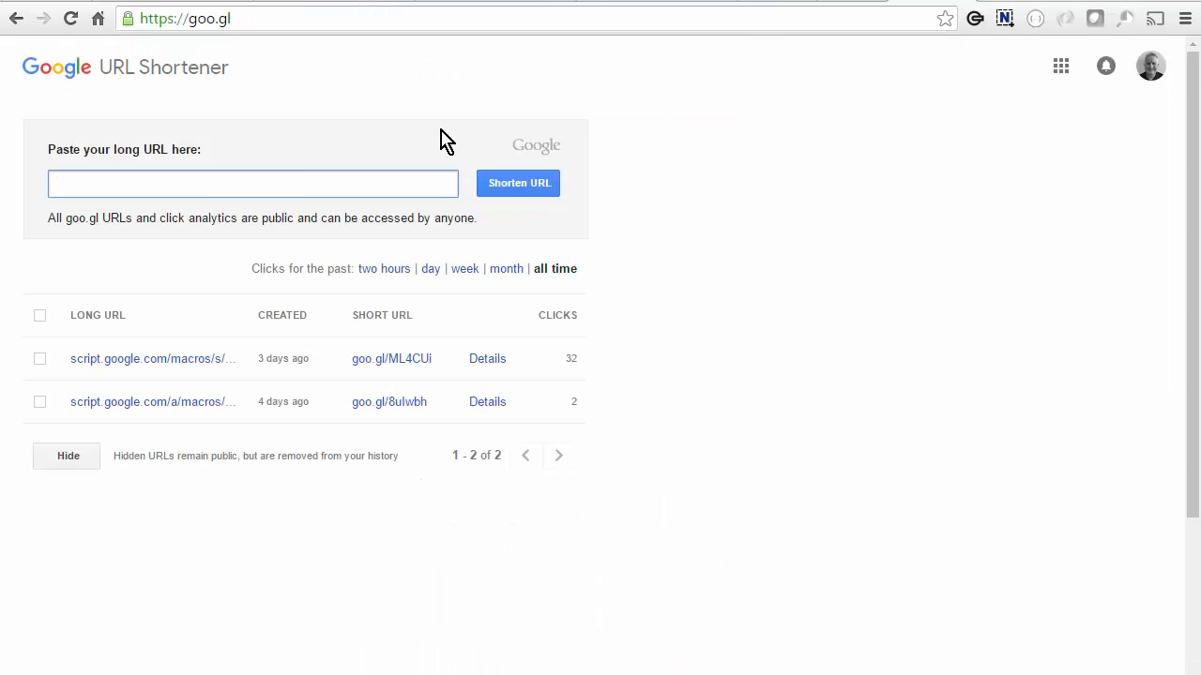
Shorten the copy app's long address with the goo.gl URL Shortener.
{"action": "key", "text": "ctrl+v"}
{"action": "left_click", "coordinate": [532, 191]}
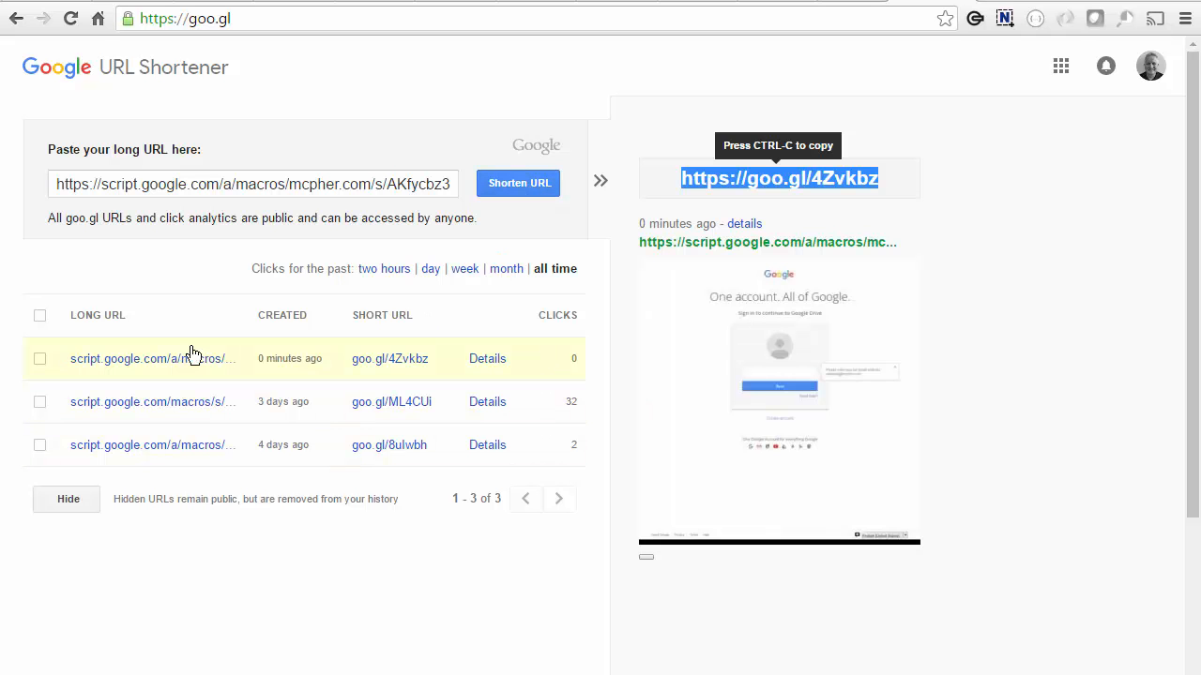
{"action": "right_click", "coordinate": [191, 362]}
{"action": "key", "text": "ctrl+t"}
{"action": "key", "text": "ctrl+v"}
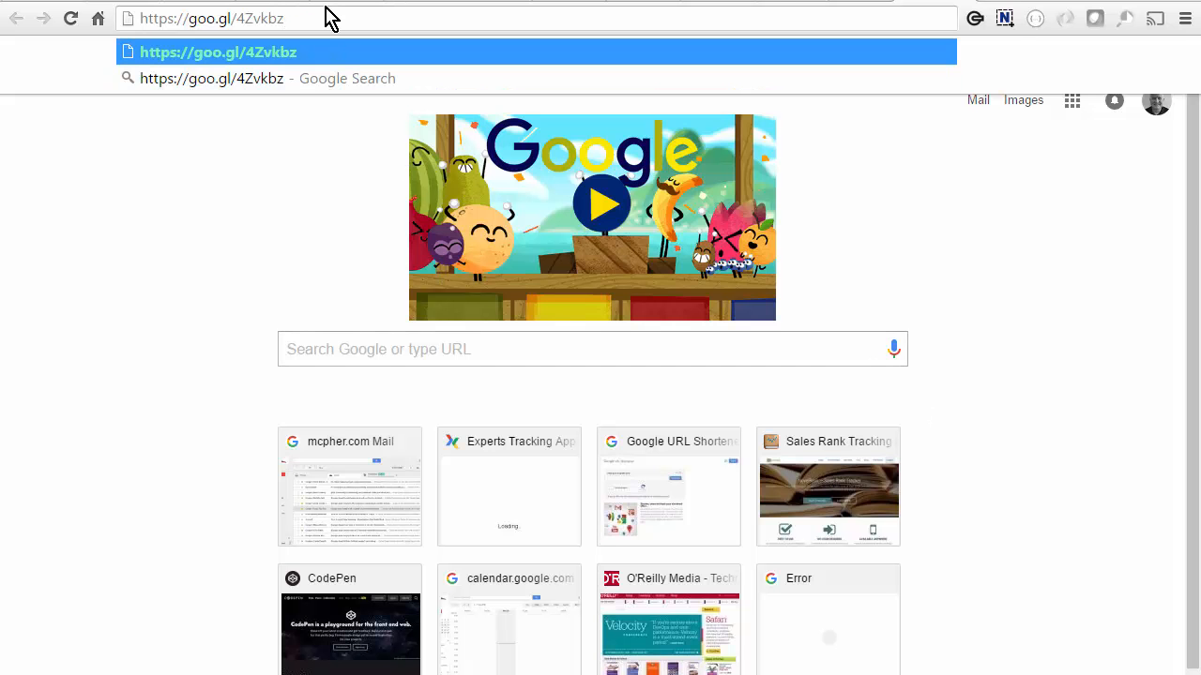
{"action": "key", "text": "Return"}
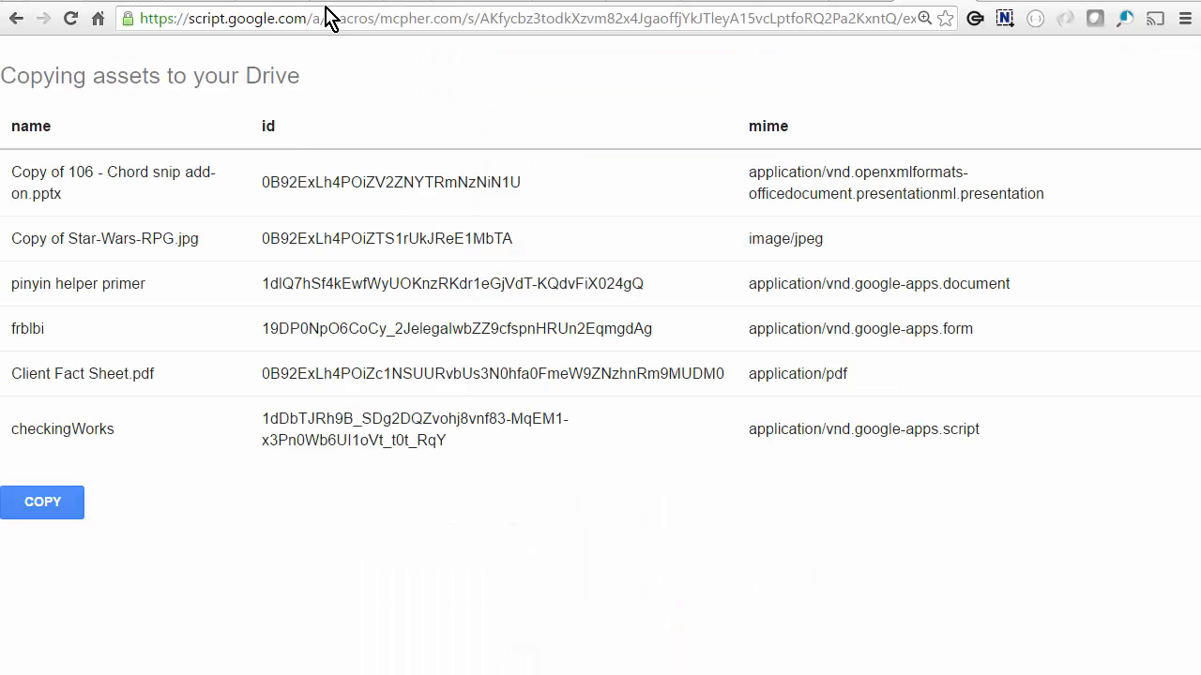
{"action": "left_click", "coordinate": [61, 508]}
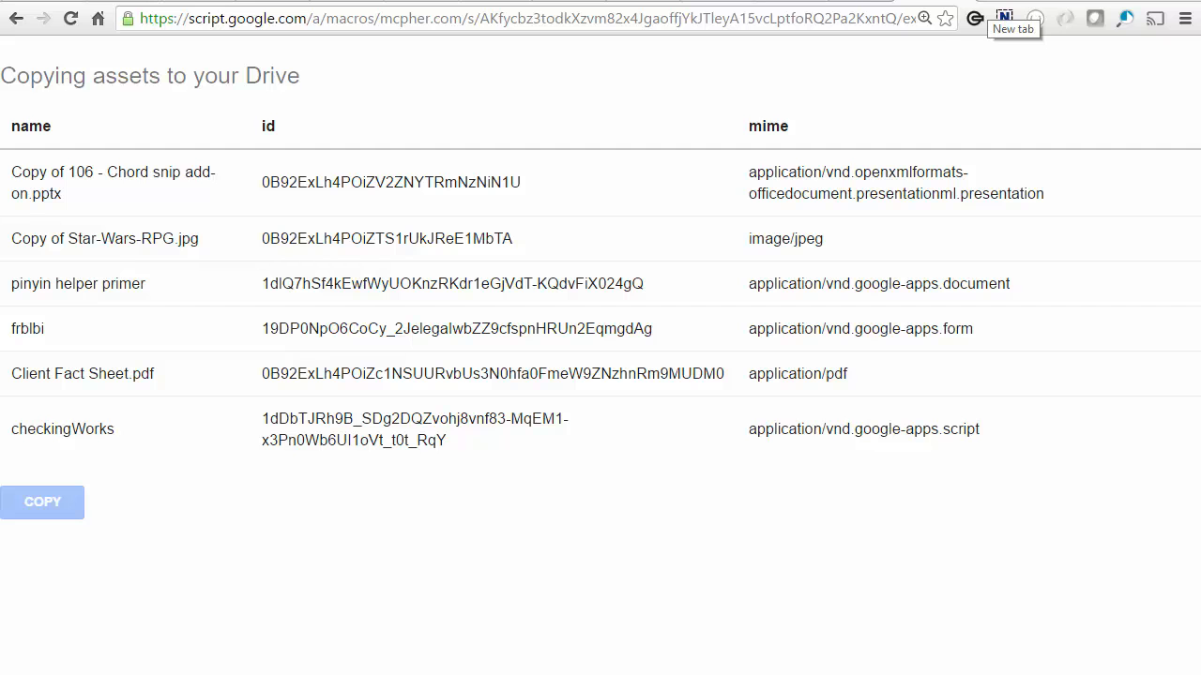
{"action": "left_click", "coordinate": [996, 5]}
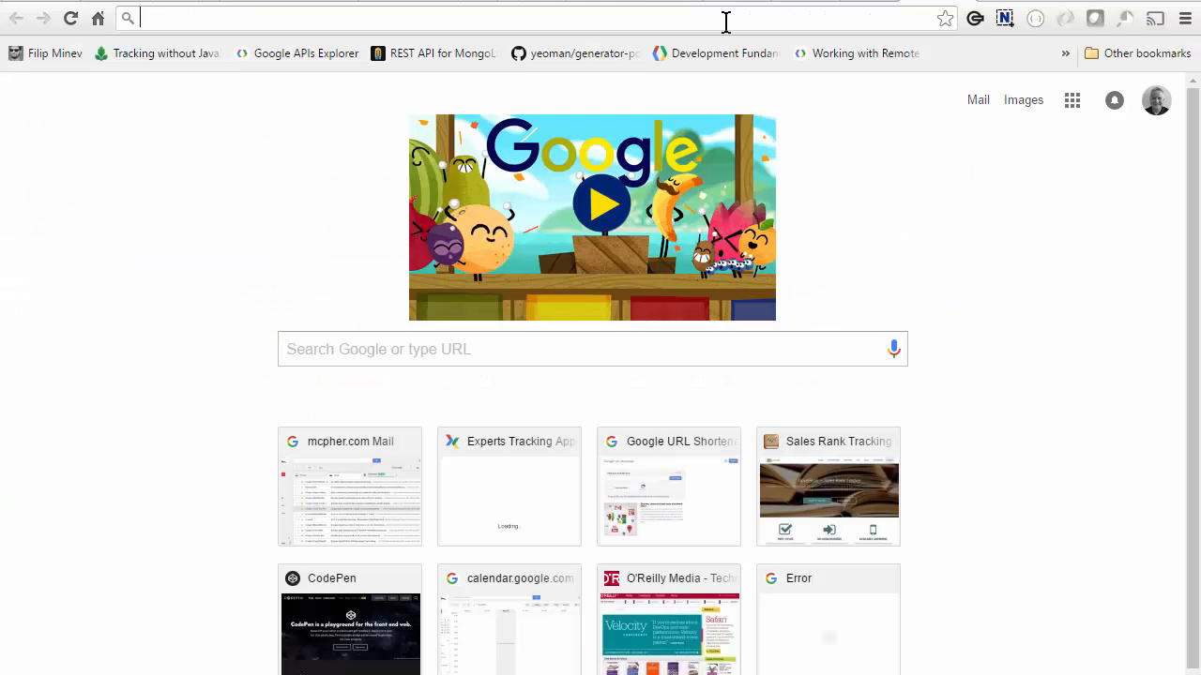
{"action": "key", "text": "ctrl+v"}
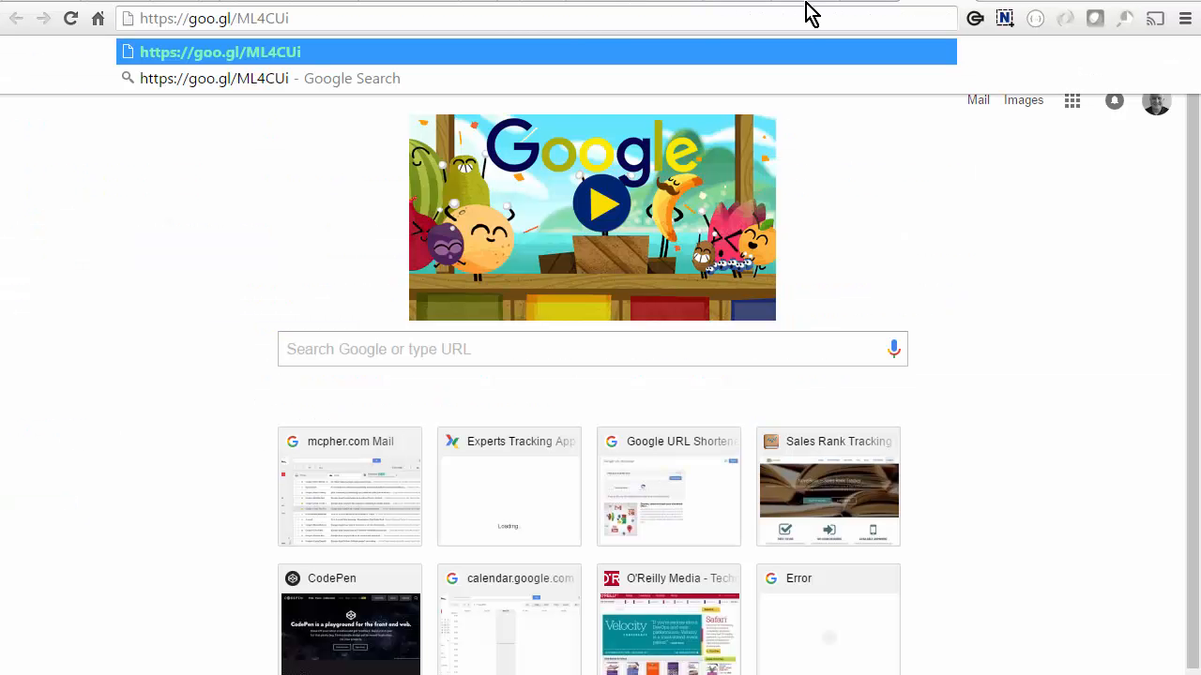
{"action": "key", "text": "Return"}
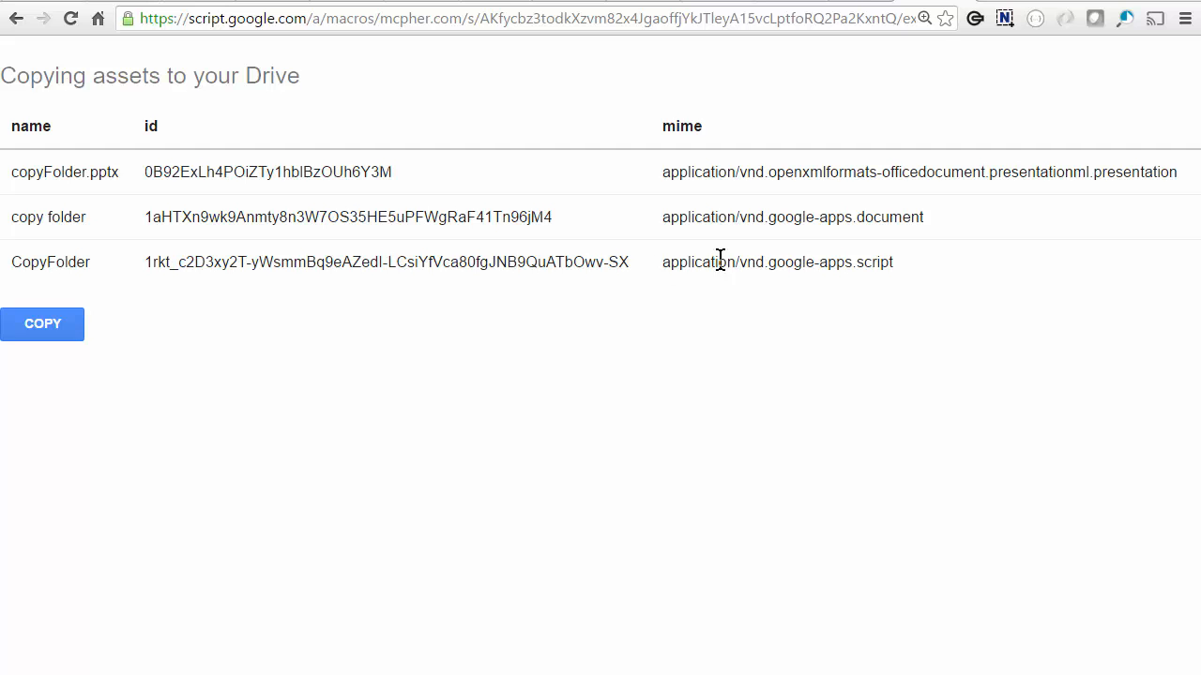
{"action": "left_click", "coordinate": [71, 330]}
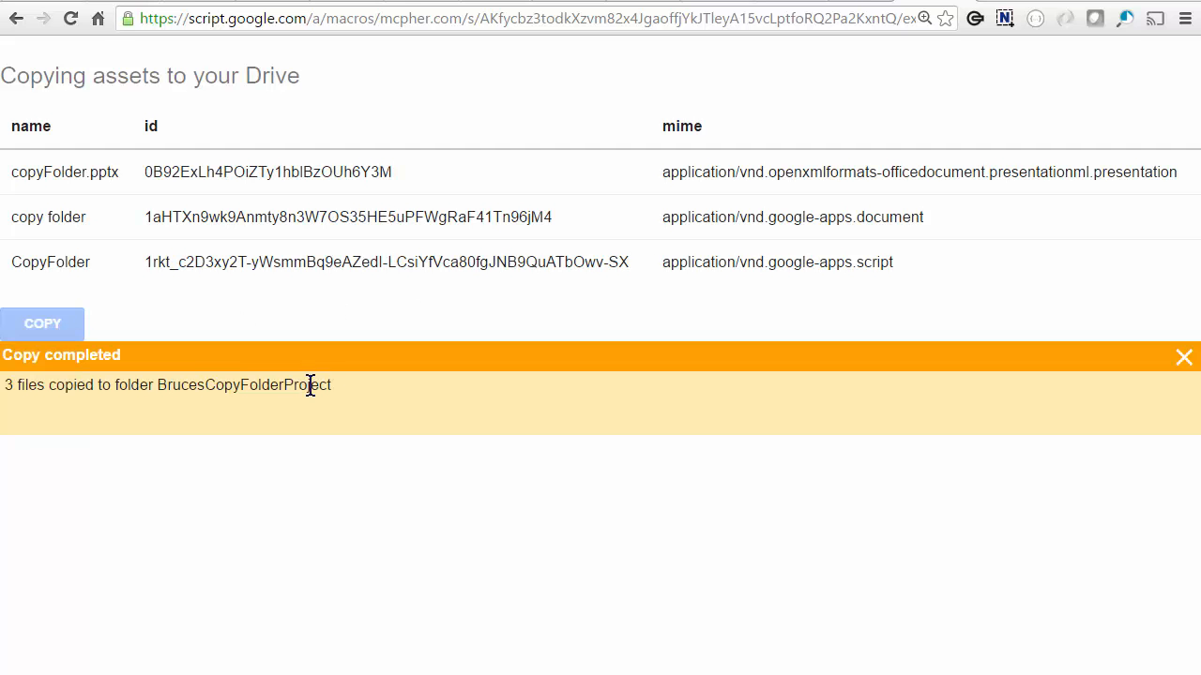
{"action": "double_click", "coordinate": [234, 382]}
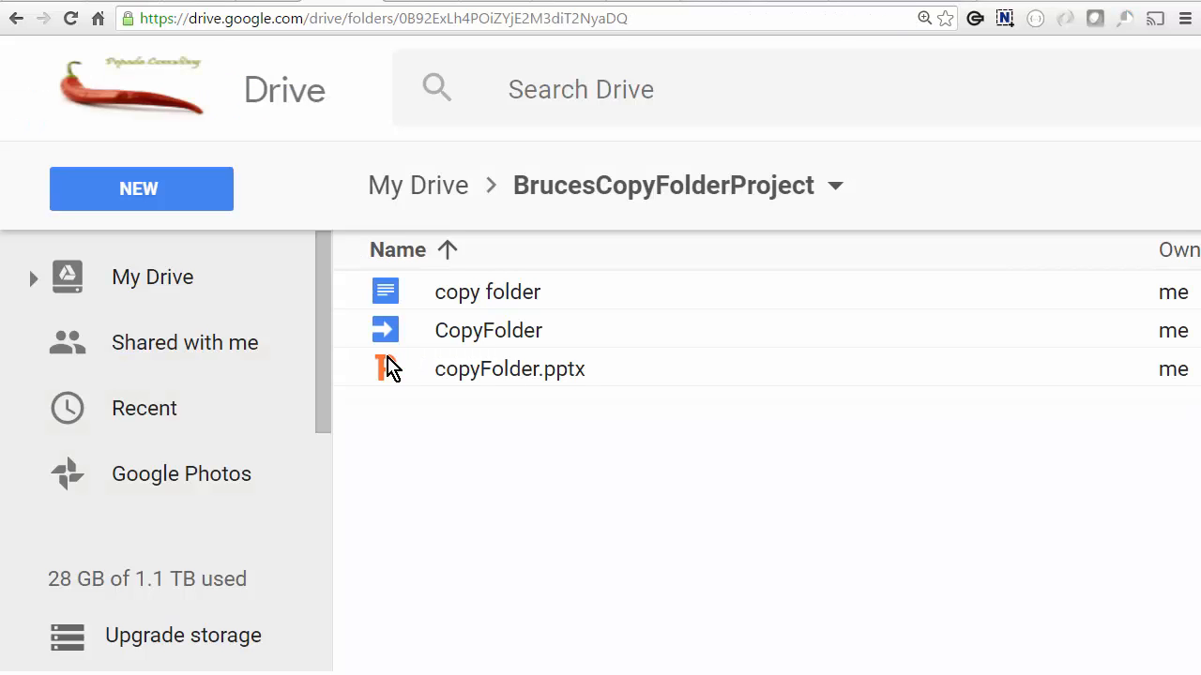
Open the CopyFolder script and start a web app deployment described as 'first'.
{"action": "left_click", "coordinate": [509, 340]}
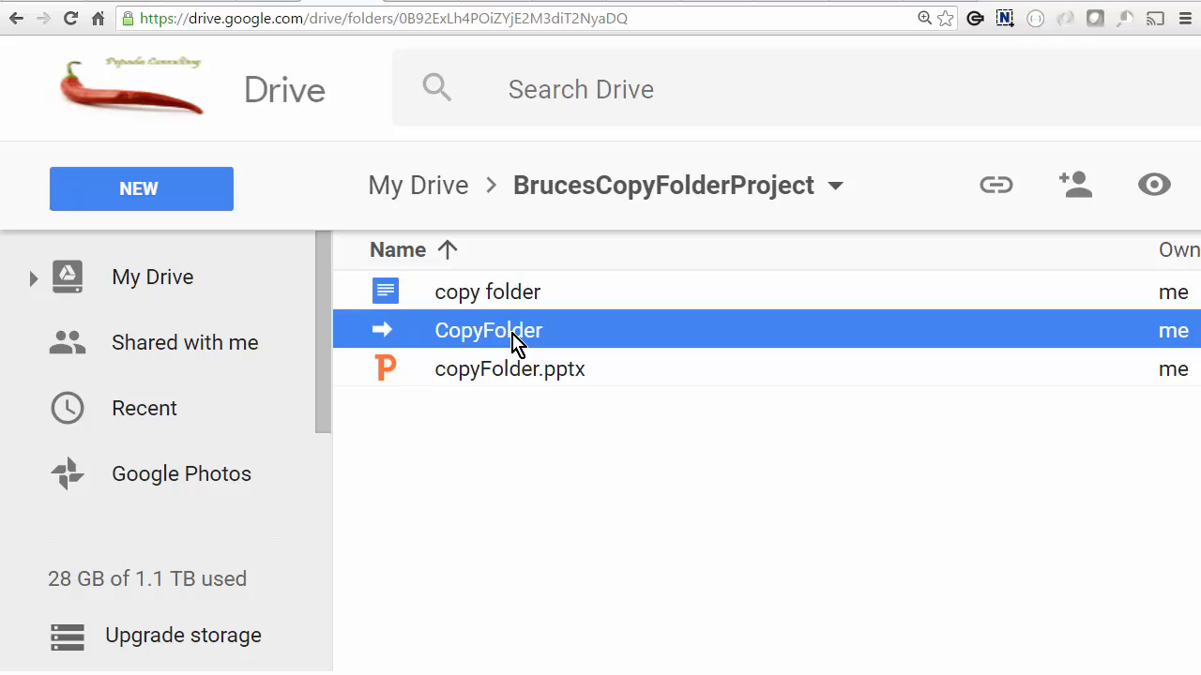
{"action": "double_click", "coordinate": [515, 342]}
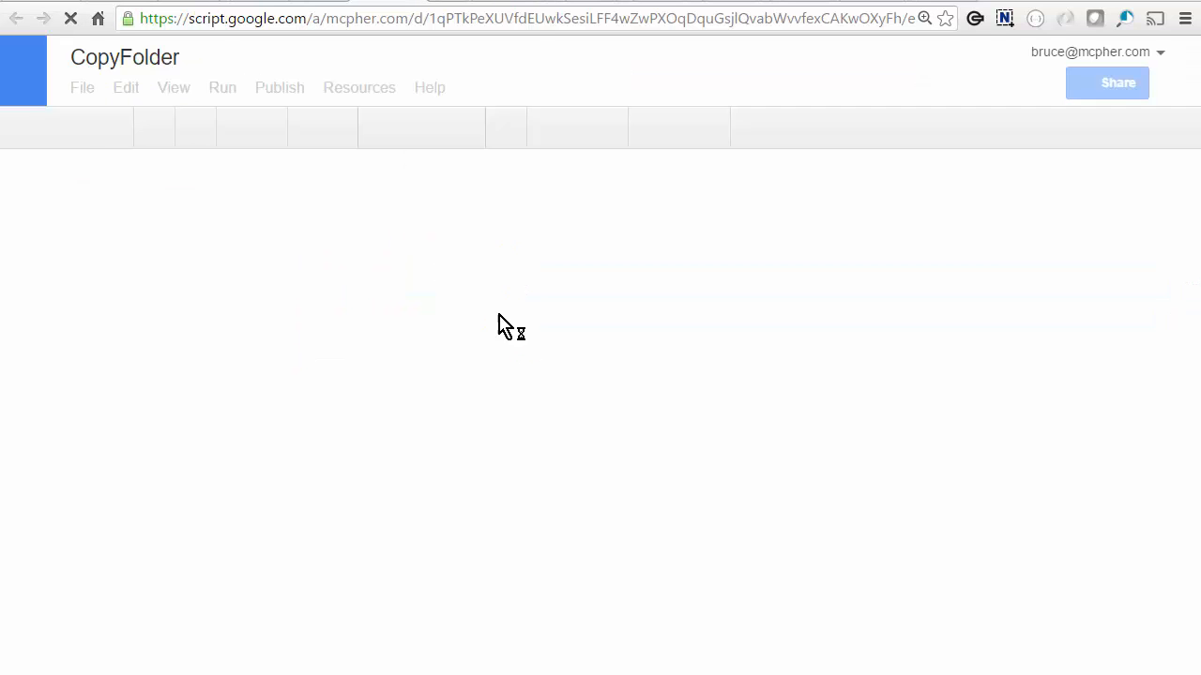
{"action": "left_click", "coordinate": [272, 89]}
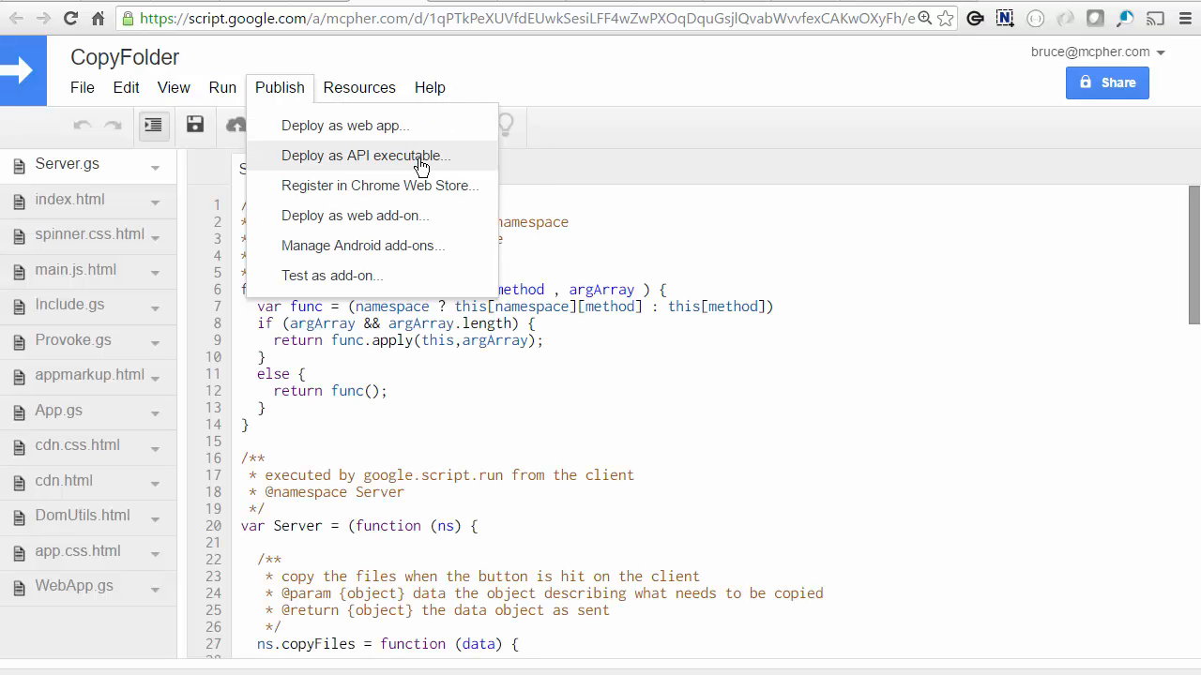
{"action": "left_click", "coordinate": [386, 130]}
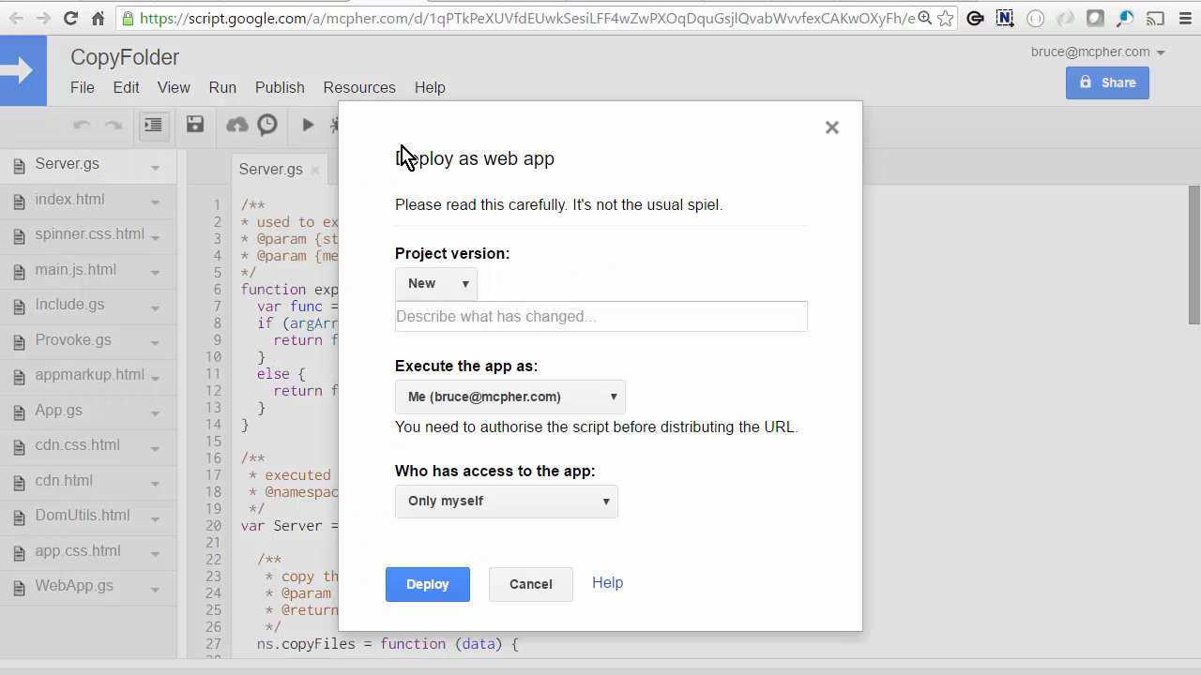
{"action": "left_click", "coordinate": [447, 309]}
{"action": "type", "text": "first"}
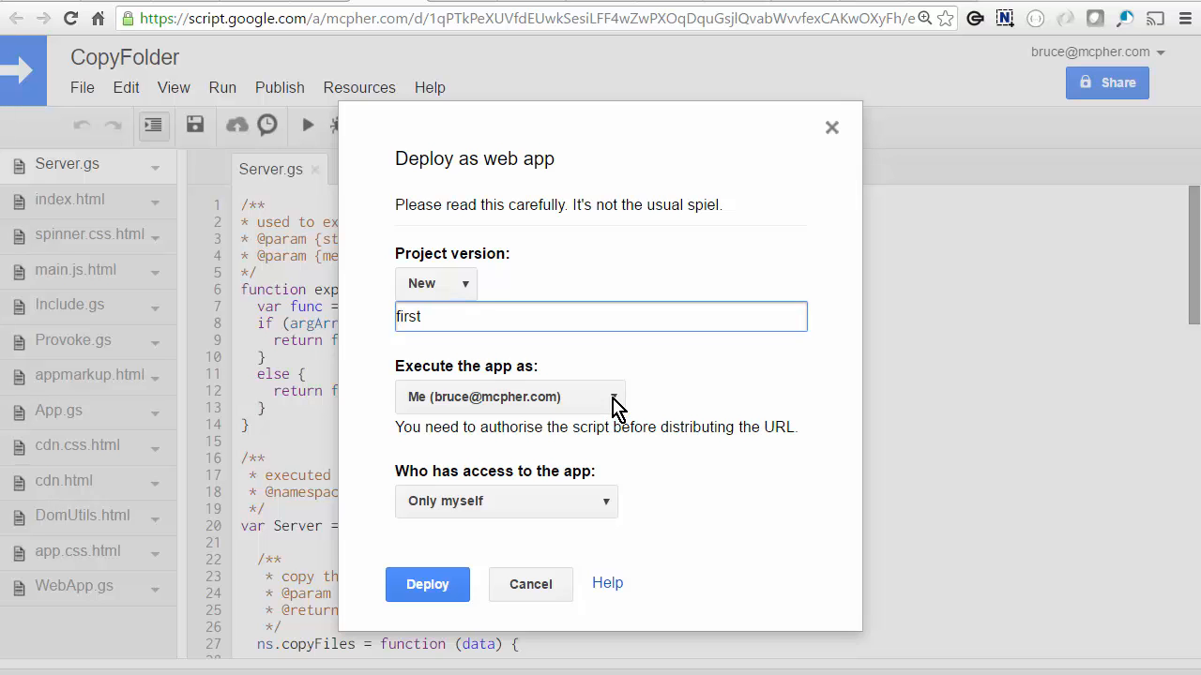
Deploy it executing as the user accessing the app, with access for Anyone.
{"action": "left_click", "coordinate": [614, 401]}
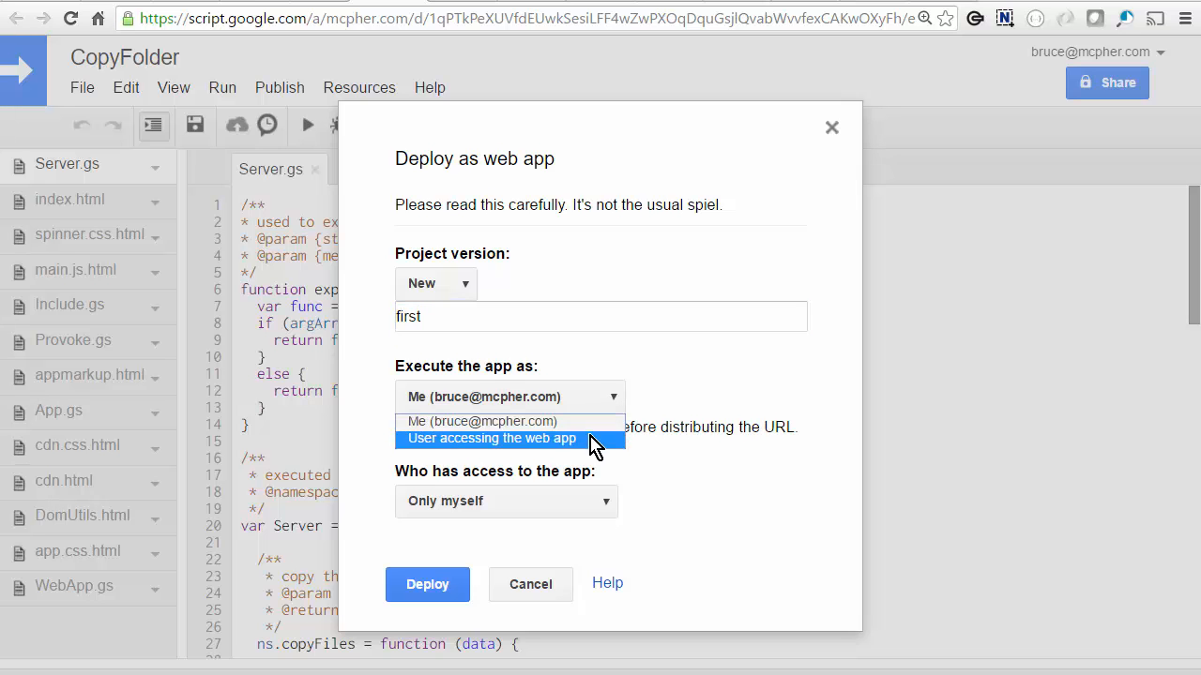
{"action": "left_click", "coordinate": [593, 439]}
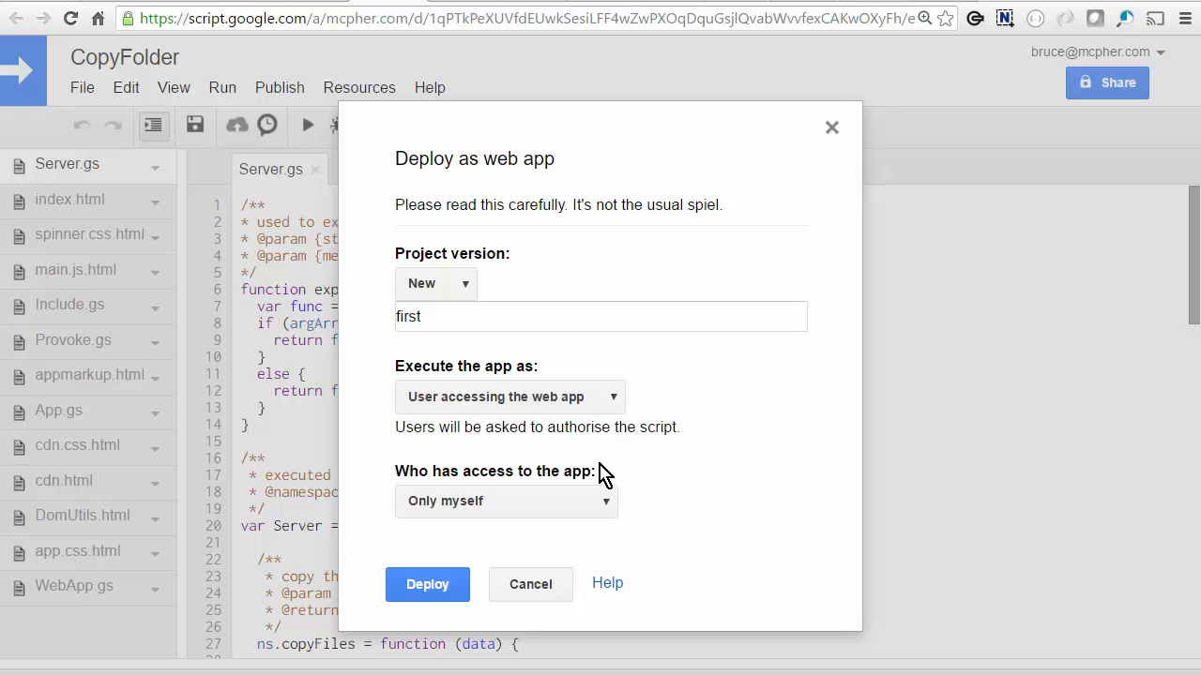
{"action": "left_click", "coordinate": [608, 505]}
{"action": "left_click", "coordinate": [542, 561]}
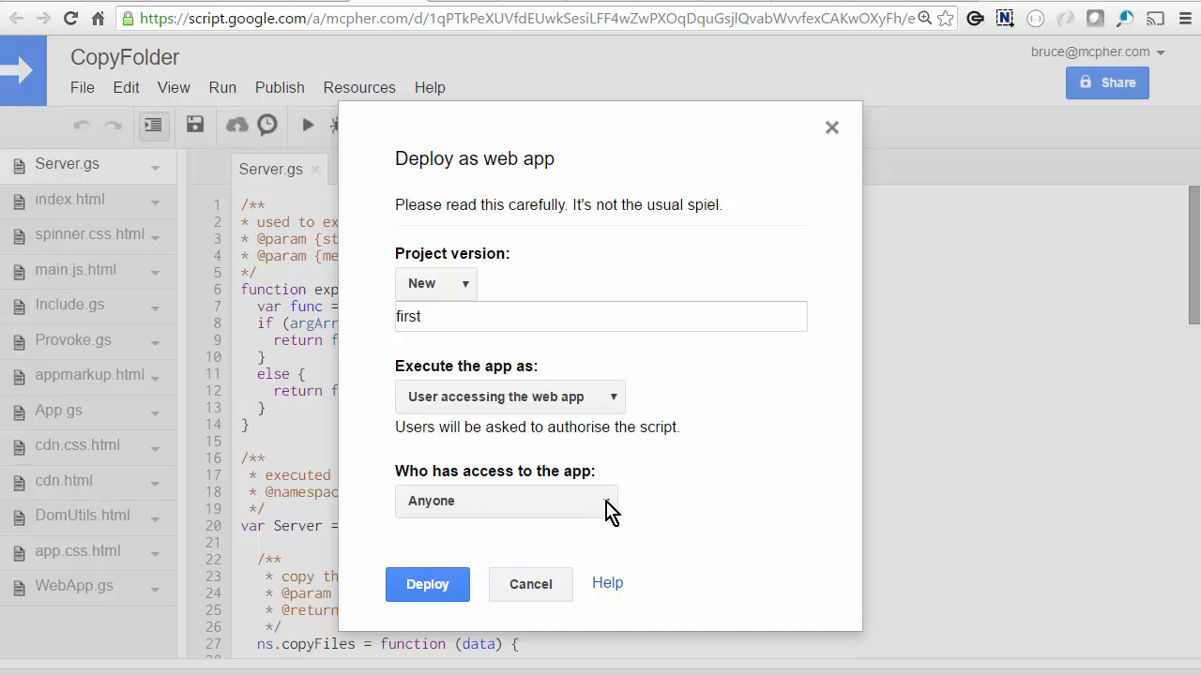
{"action": "left_click", "coordinate": [607, 511]}
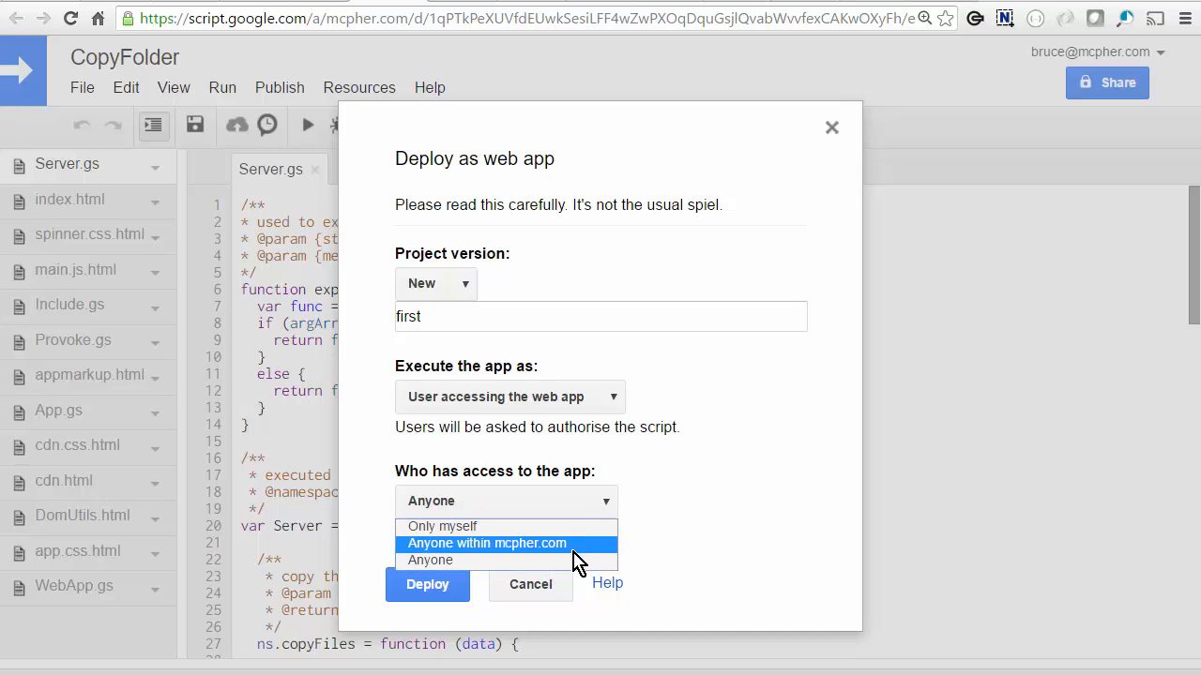
{"action": "left_click", "coordinate": [574, 561]}
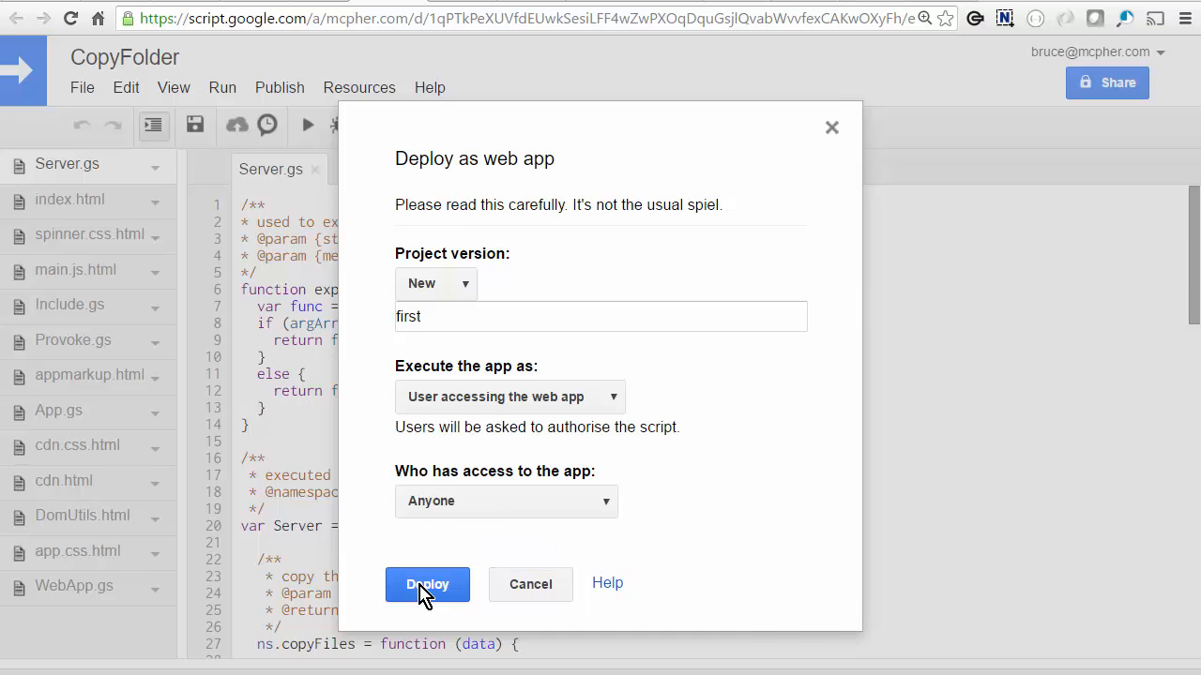
{"action": "left_click", "coordinate": [427, 584]}
Copy the deployed web app URL into a new browser tab.
{"action": "left_click", "coordinate": [643, 405]}
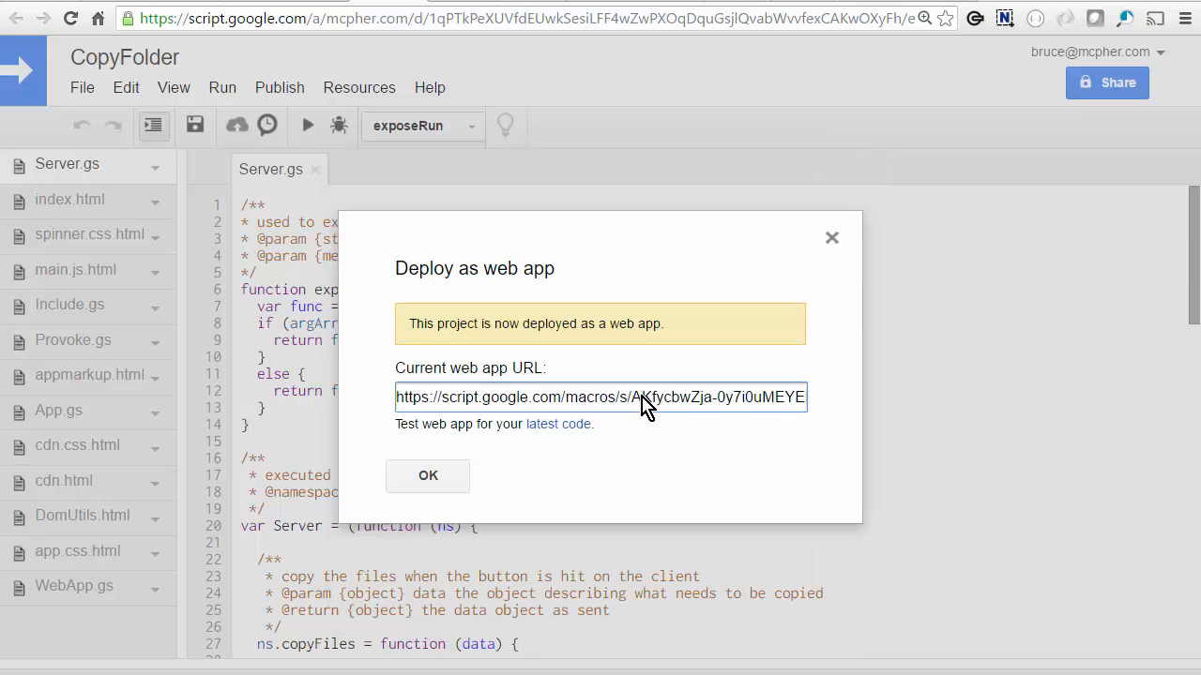
{"action": "key", "text": "ctrl+a"}
{"action": "key", "text": "ctrl+c"}
{"action": "left_click", "coordinate": [427, 475]}
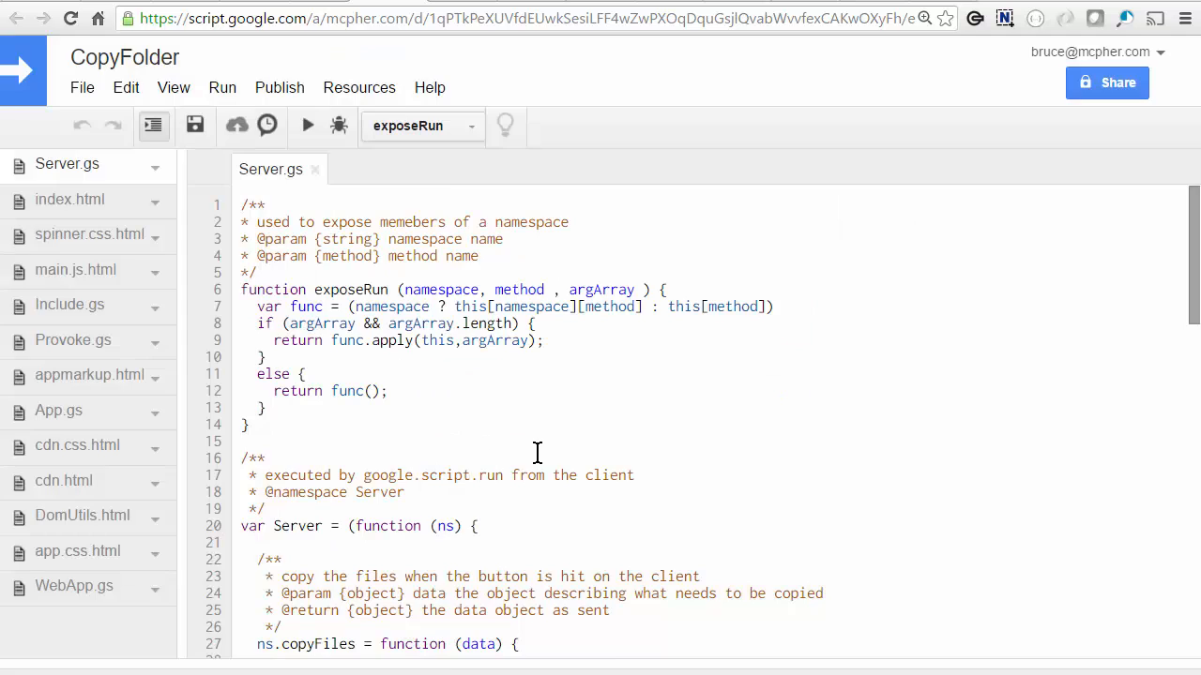
{"action": "key", "text": "ctrl+t"}
{"action": "key", "text": "ctrl+v"}
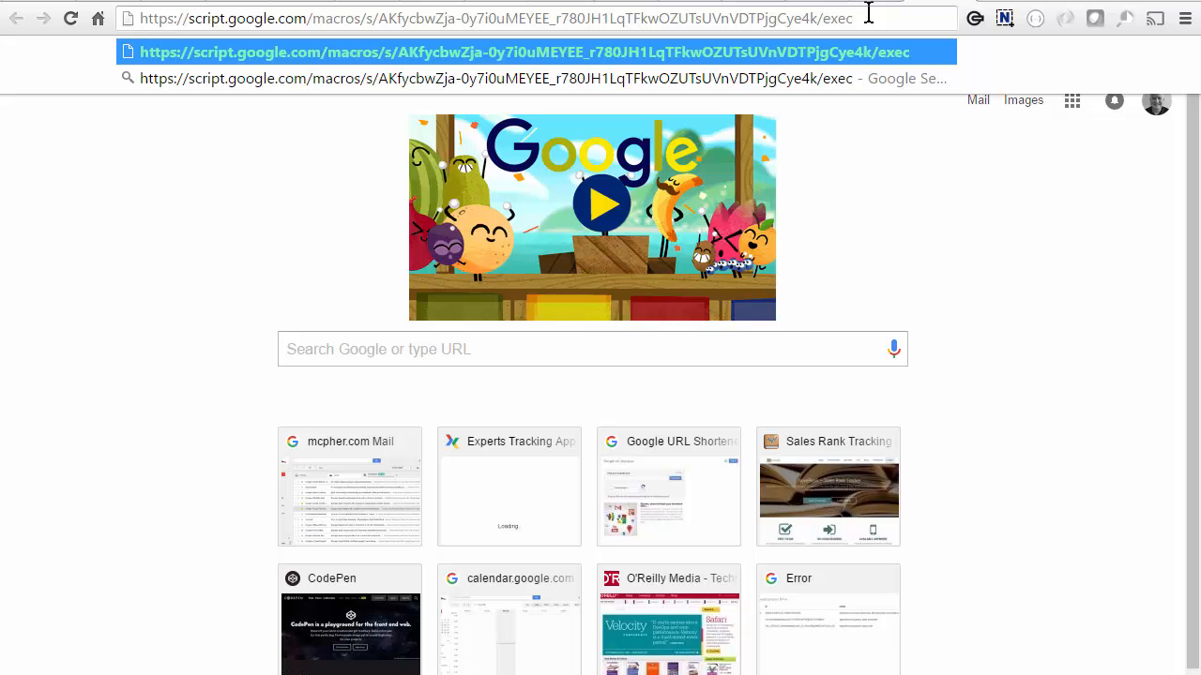
Append ?sourceid=...&target=... to the web app URL, then return to the slide show.
{"action": "type", "text": "?"}
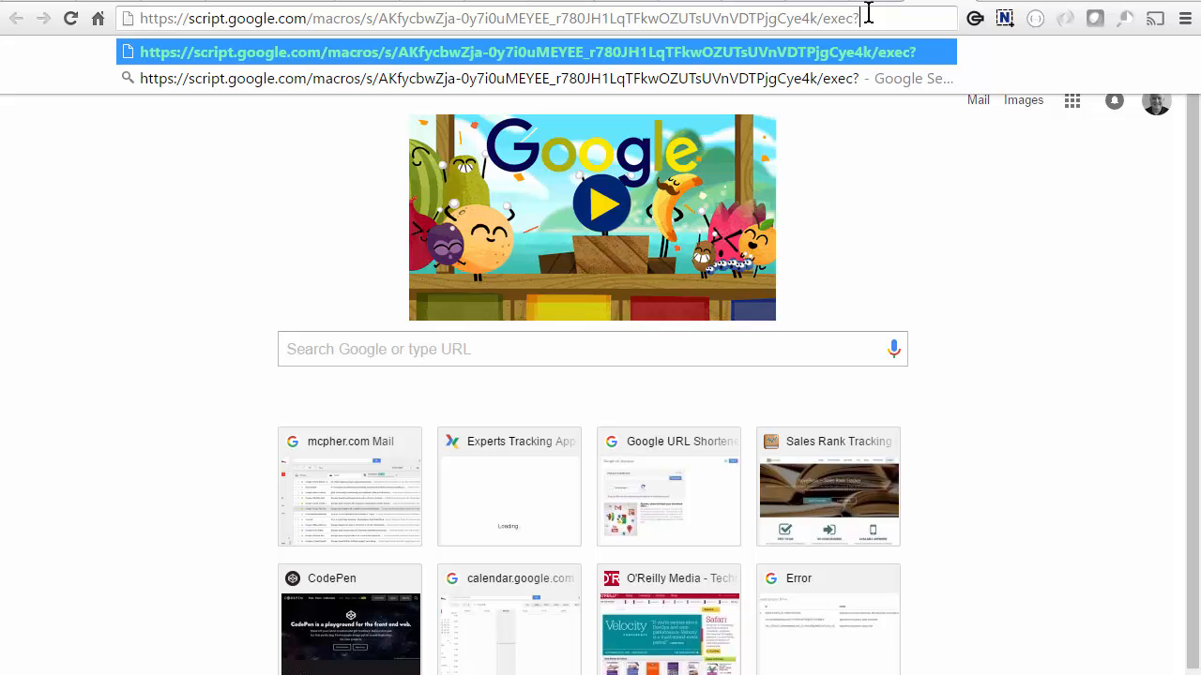
{"action": "type", "text": "source"}
{"action": "type", "text": "id=...&target="}
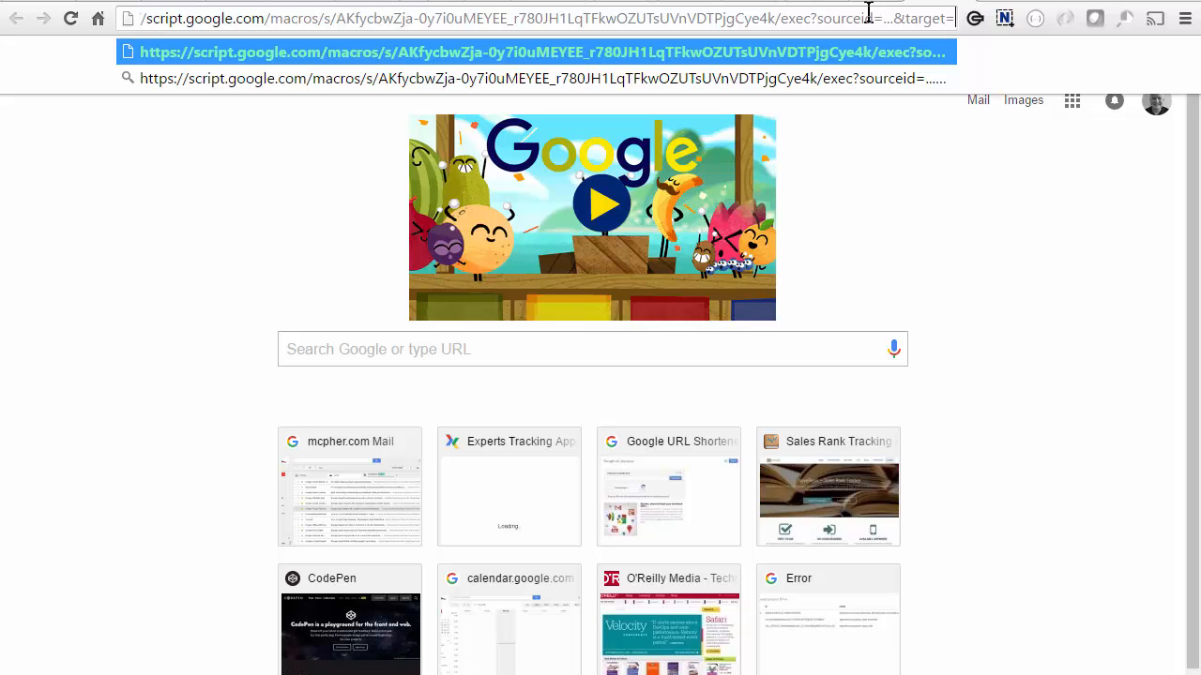
{"action": "type", "text": "..."}
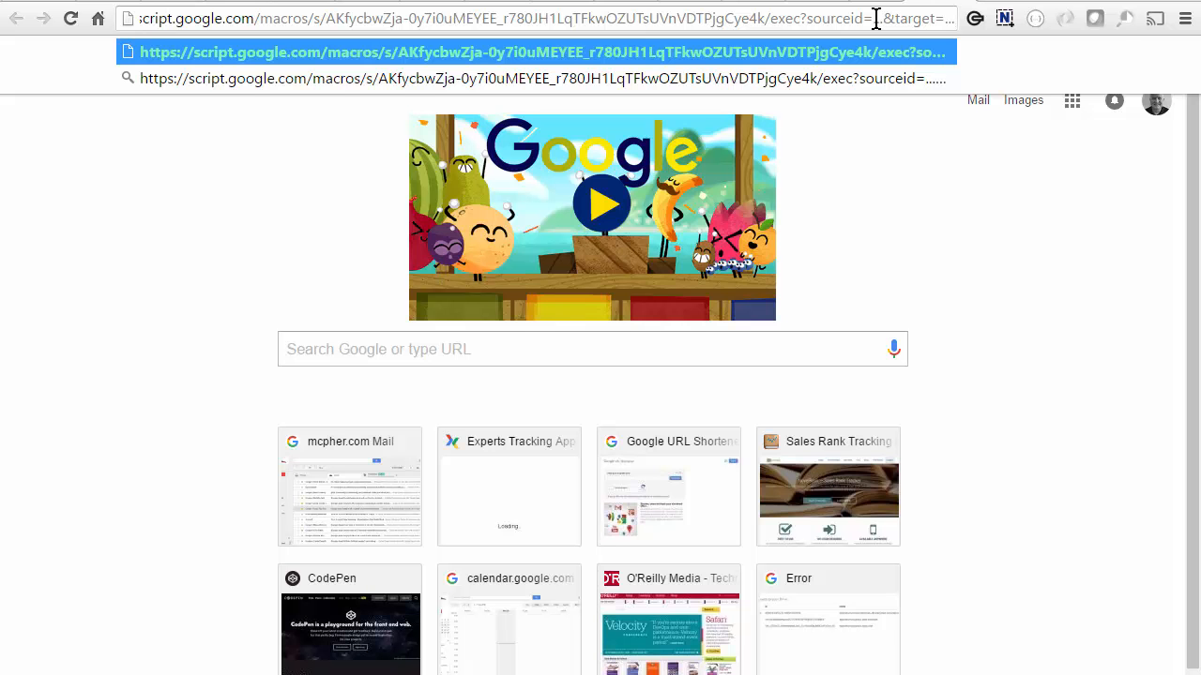
{"action": "key", "text": "alt+Tab"}
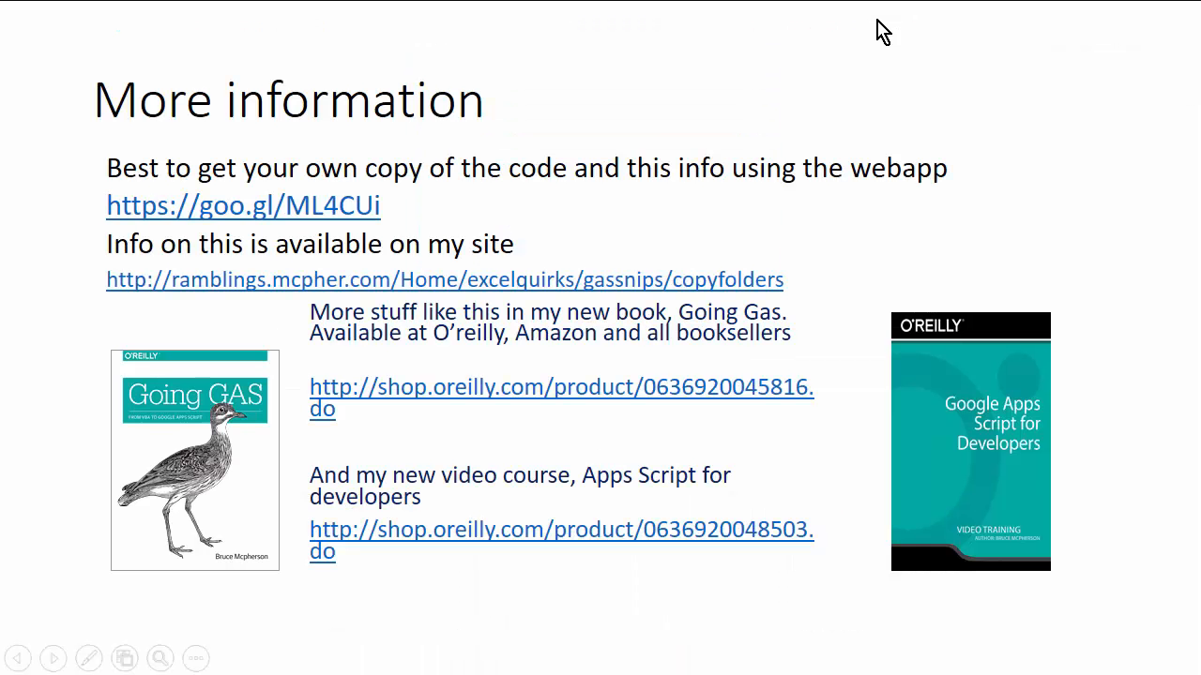